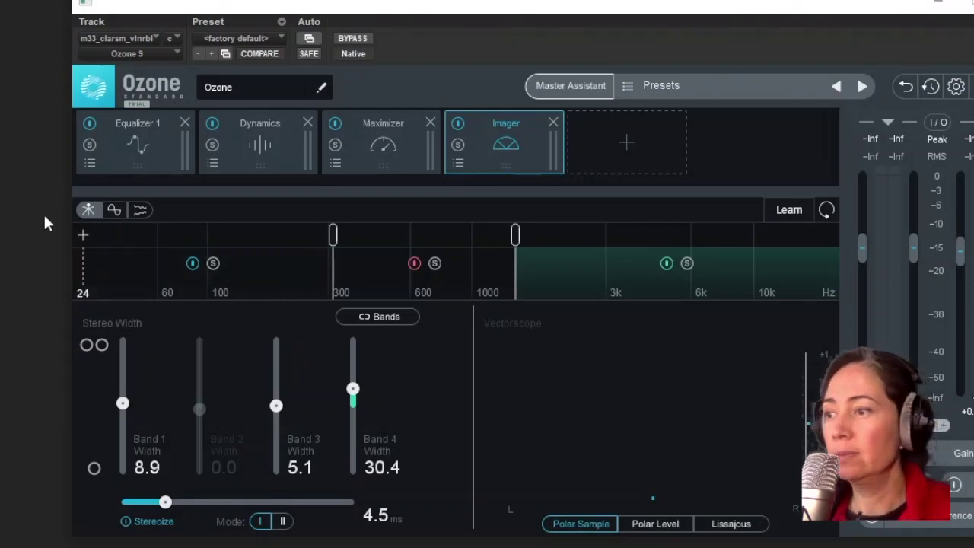
Compare the Equalizer 1 Side and Mid curves, then show the Dynamics limiter and compressor settings.
{"action": "left_click", "coordinate": [109, 170]}
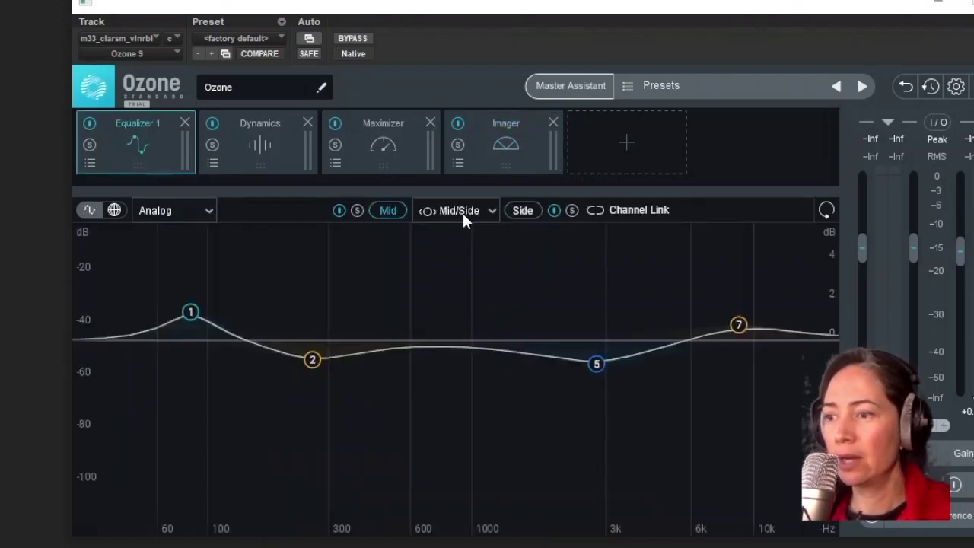
{"action": "left_click", "coordinate": [515, 217]}
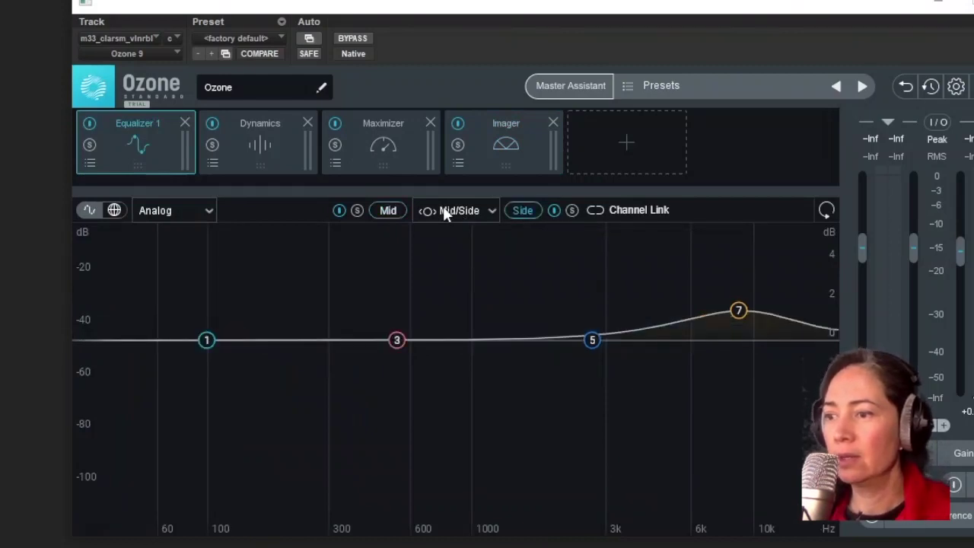
{"action": "left_click", "coordinate": [392, 212]}
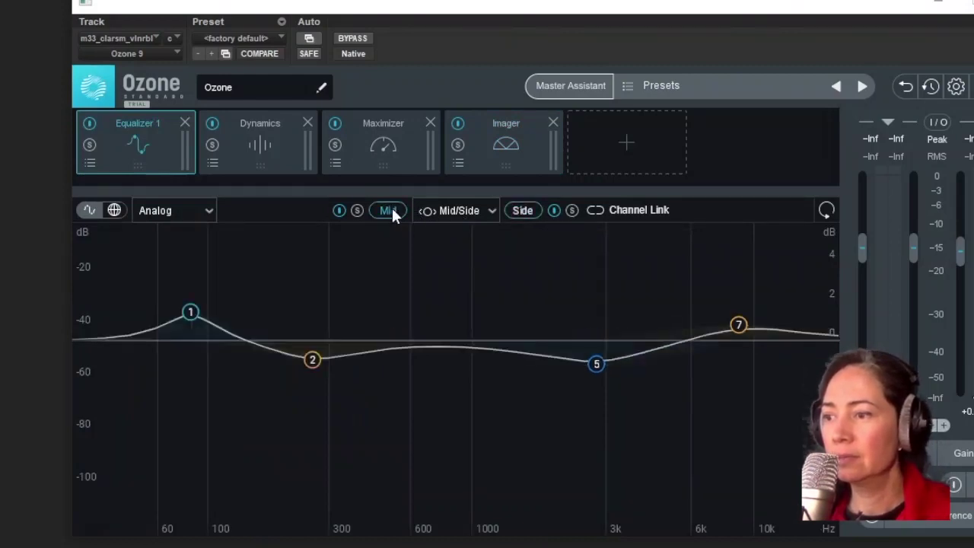
{"action": "left_click", "coordinate": [271, 124]}
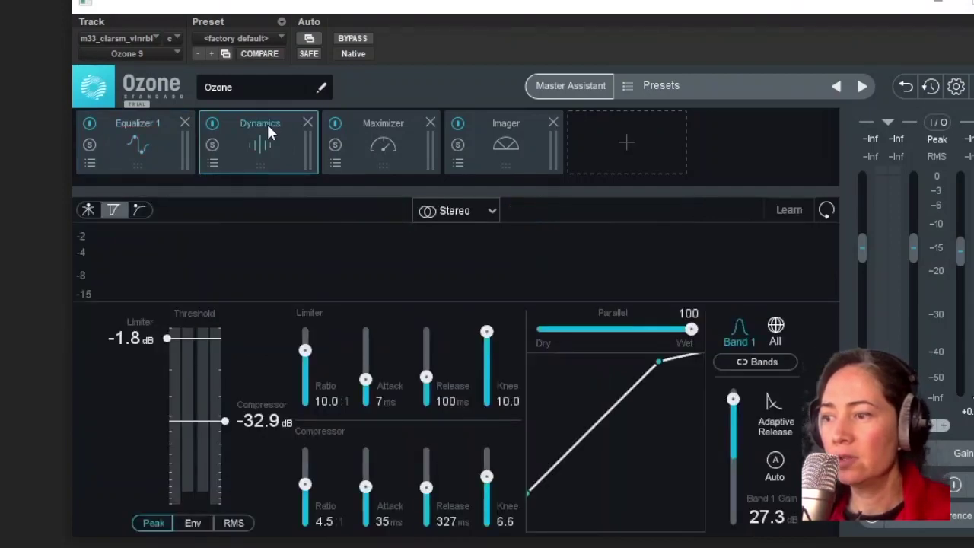
Show the Maximizer in IRC I mode with -2.0 dB threshold and 0.0 dB ceiling.
{"action": "left_click", "coordinate": [369, 127]}
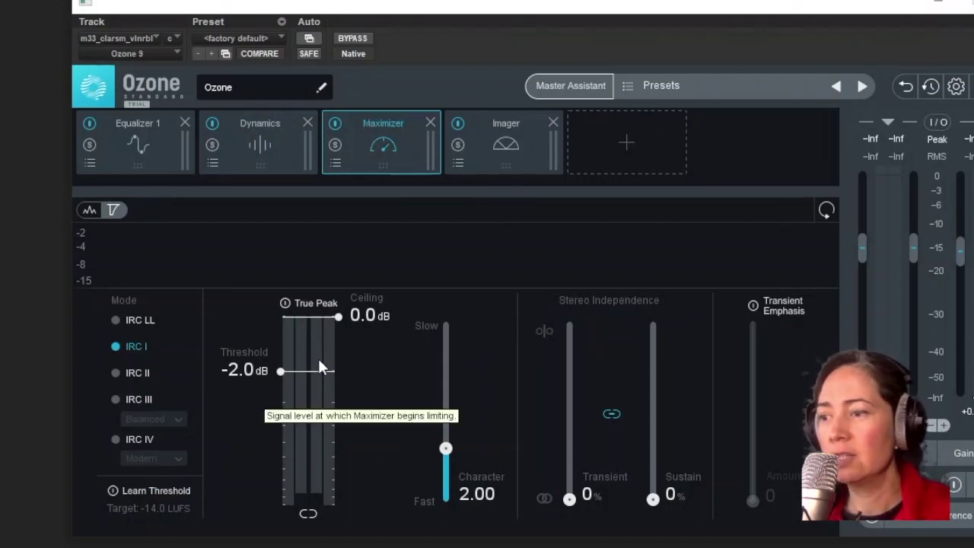
{"action": "mouse_move", "coordinate": [340, 320]}
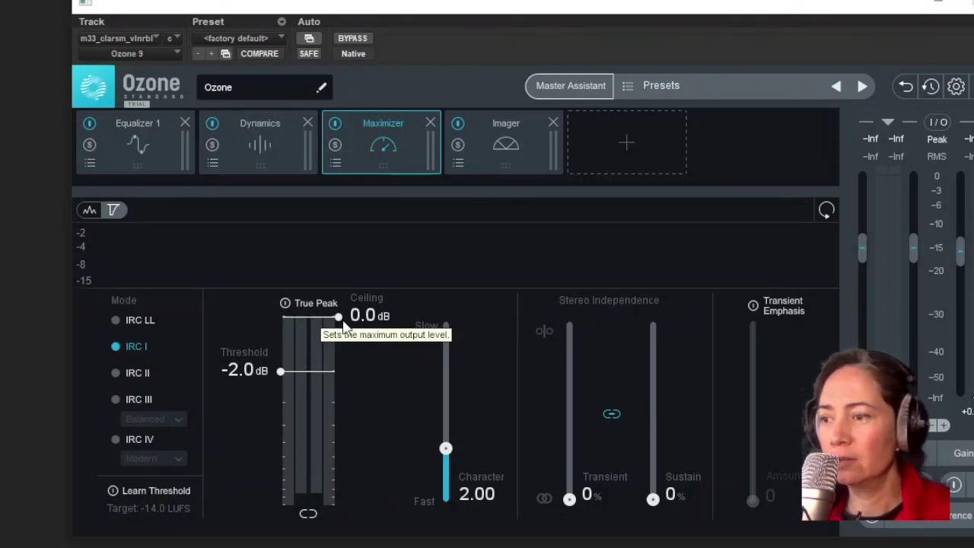
Set the Maximizer's true-peak ceiling to -1.0 dB, leaving threshold at -2.0 dB.
{"action": "left_click_drag", "start_coordinate": [341, 319], "coordinate": [342, 362]}
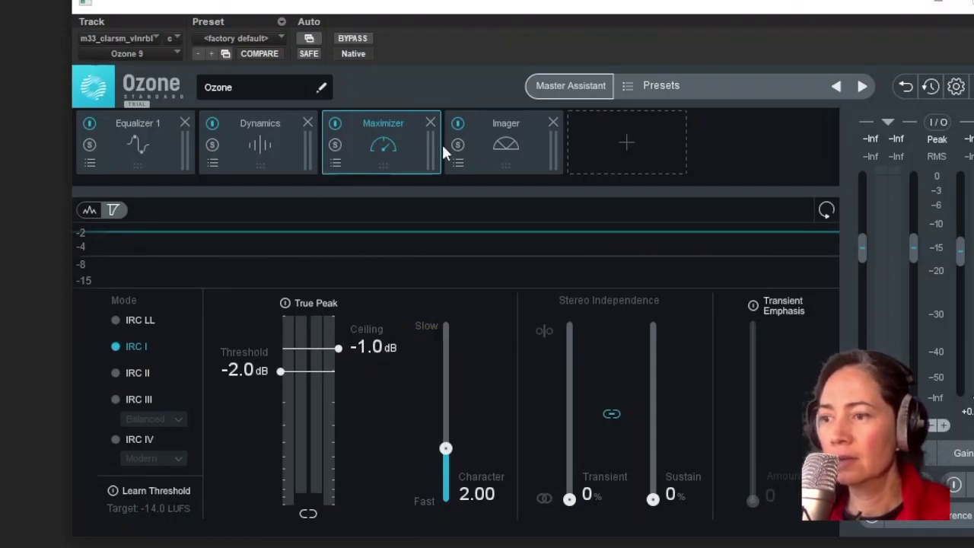
Show the Imager with band widths 8.9, 0.0, 5.1, 30.4 and Stereoize at 4.5 ms.
{"action": "left_click", "coordinate": [507, 146]}
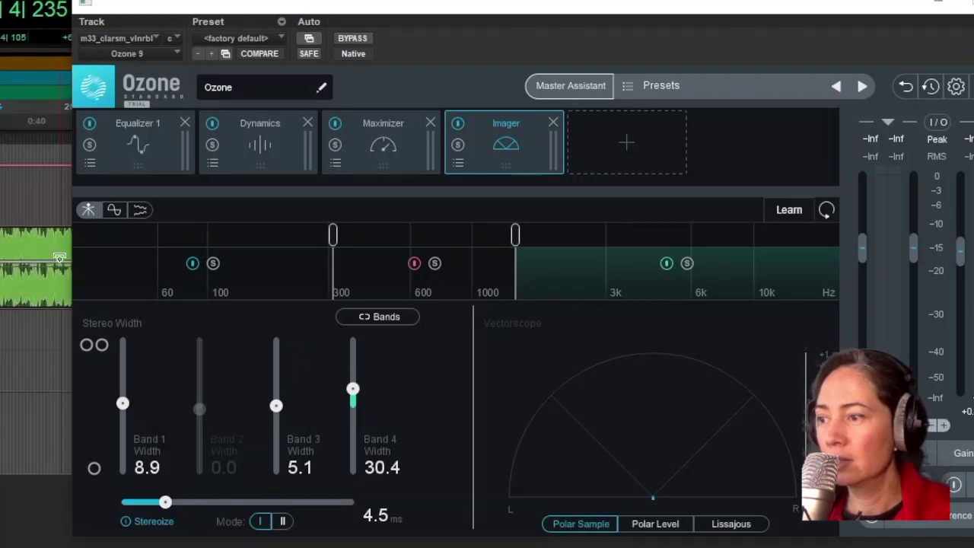
Play the song from early on through the mastering chain, then stop and close Ozone.
{"action": "left_click", "coordinate": [25, 221]}
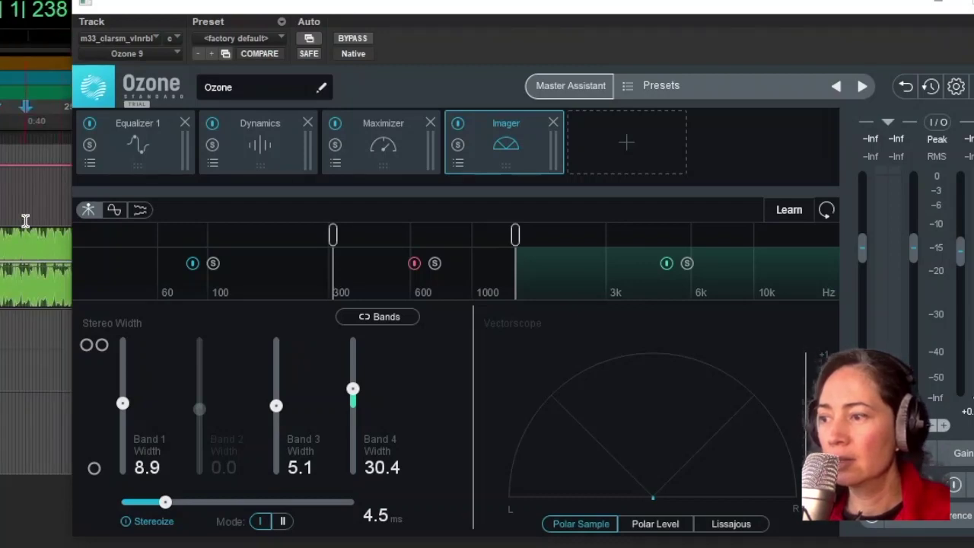
{"action": "key", "text": "space"}
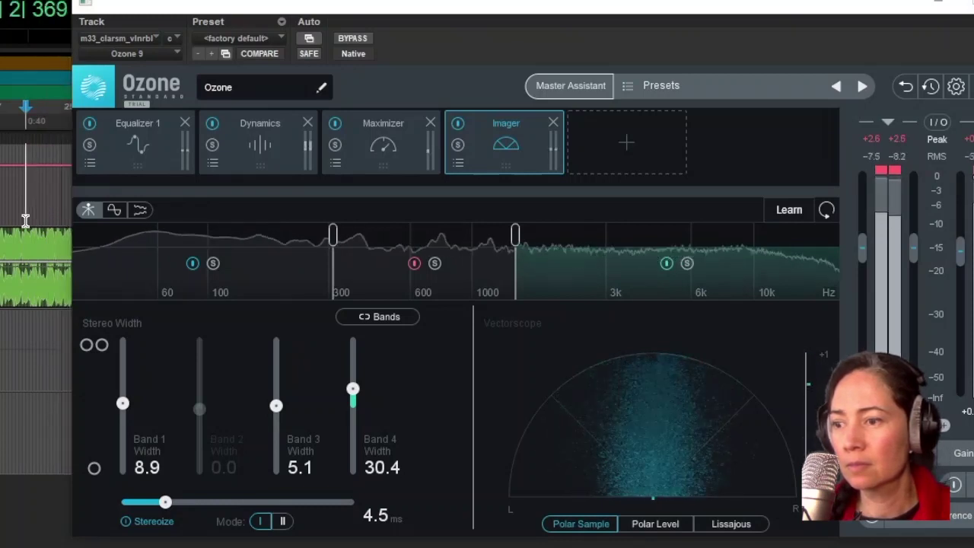
{"action": "key", "text": "space"}
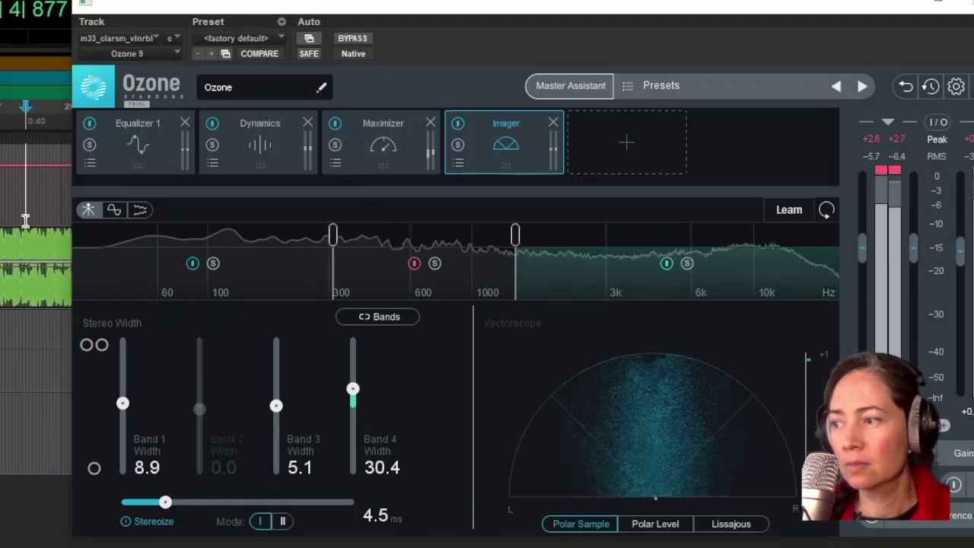
{"action": "key", "text": "space"}
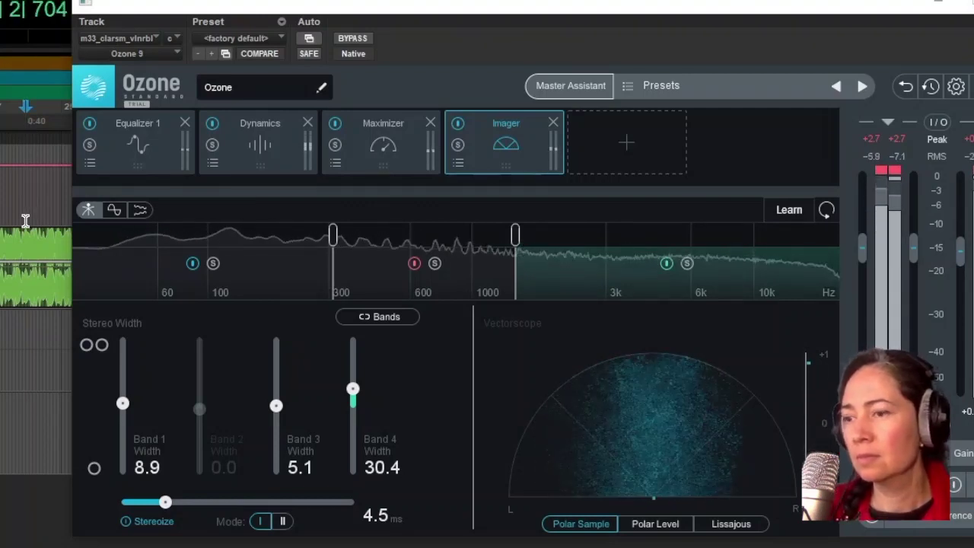
{"action": "key", "text": "space"}
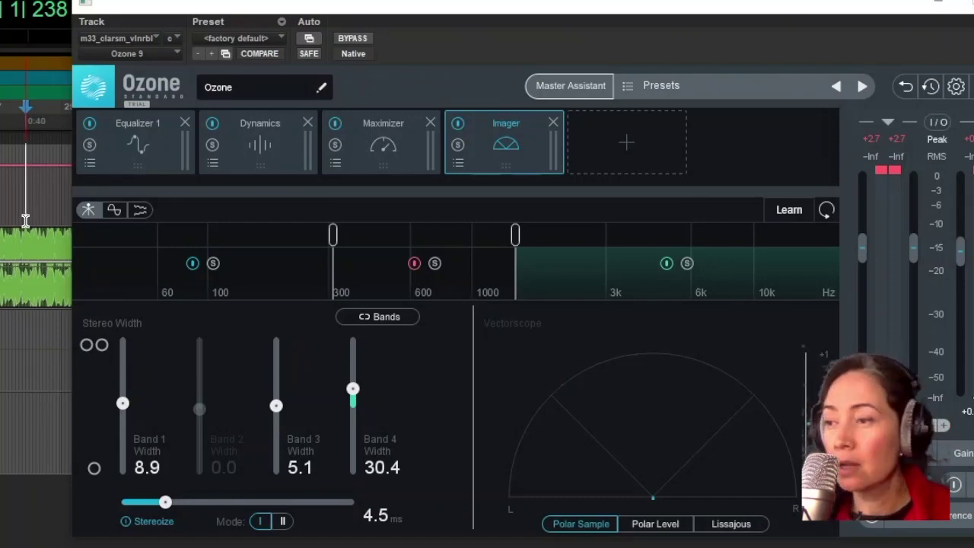
{"action": "key", "text": "ctrl+w"}
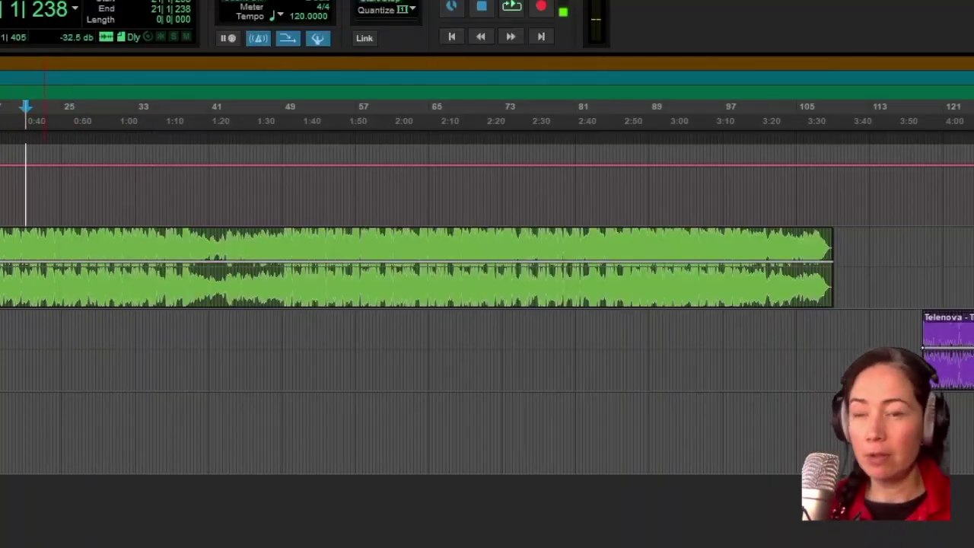